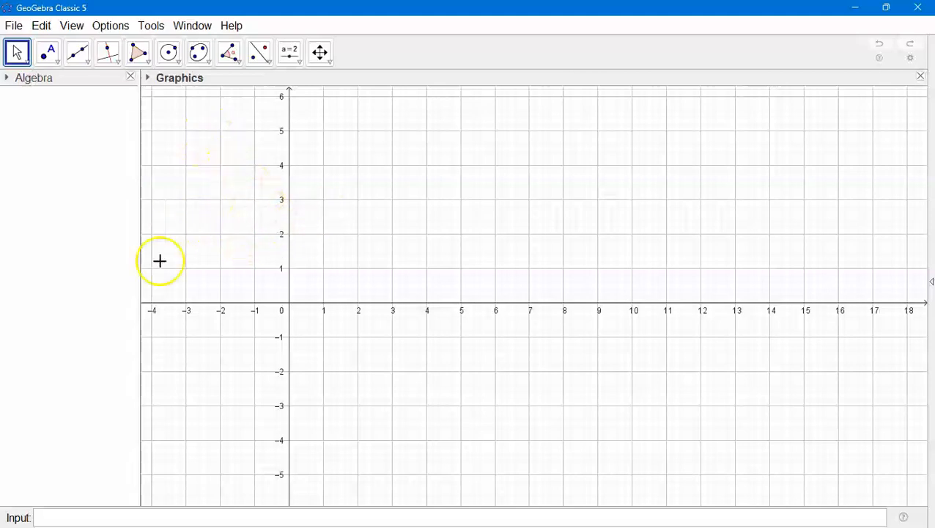
Step: Move the input bar to the top of the window through the layout settings and close the preferences
click(111, 28)
click(303, 146)
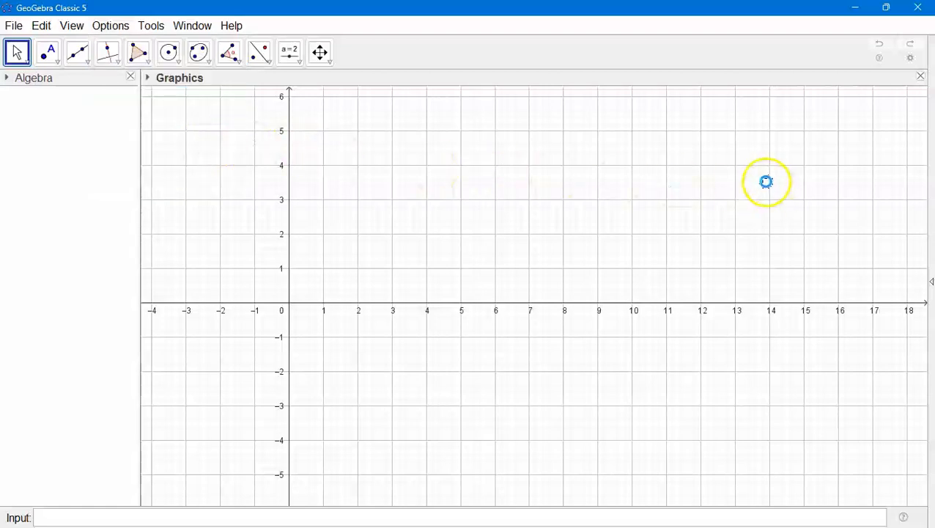
click(705, 93)
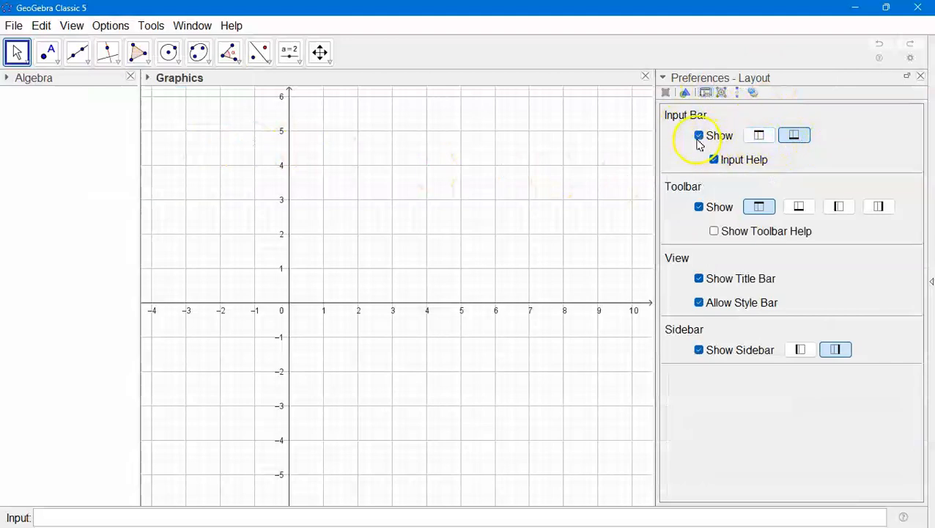
click(790, 140)
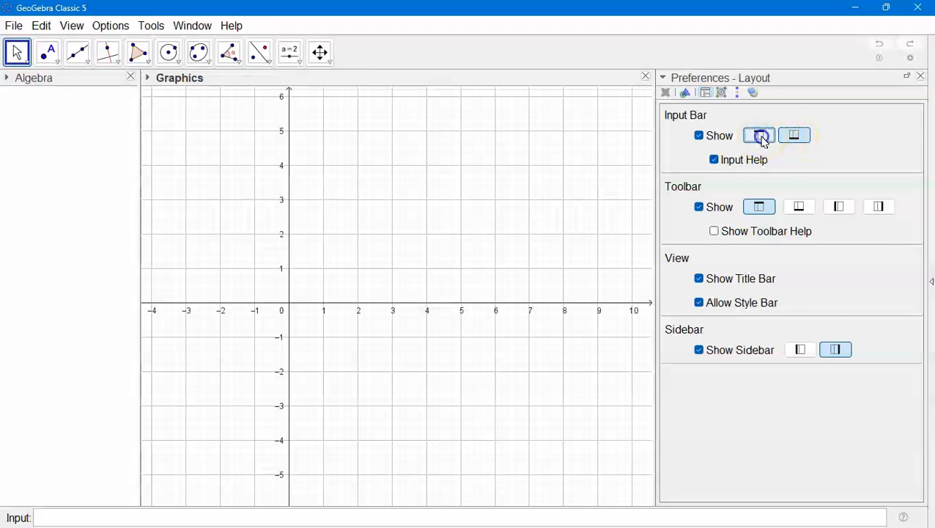
click(760, 136)
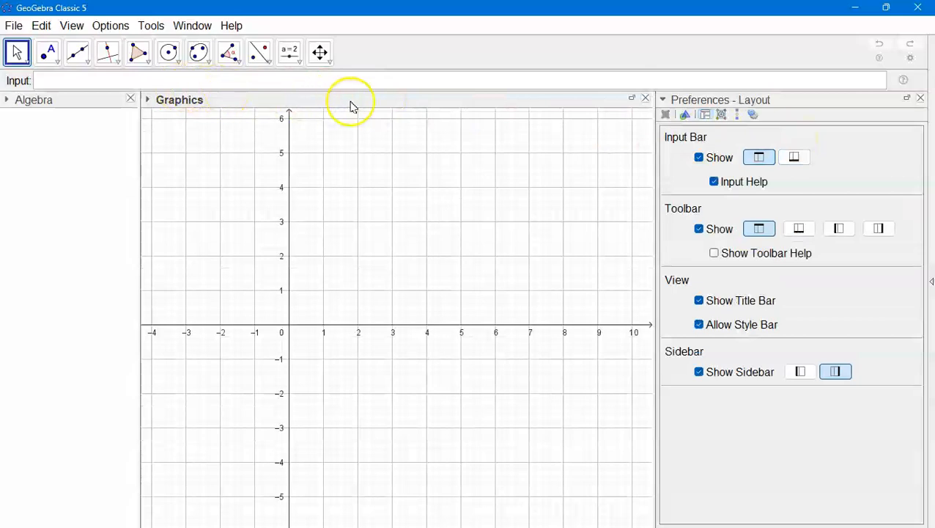
click(921, 98)
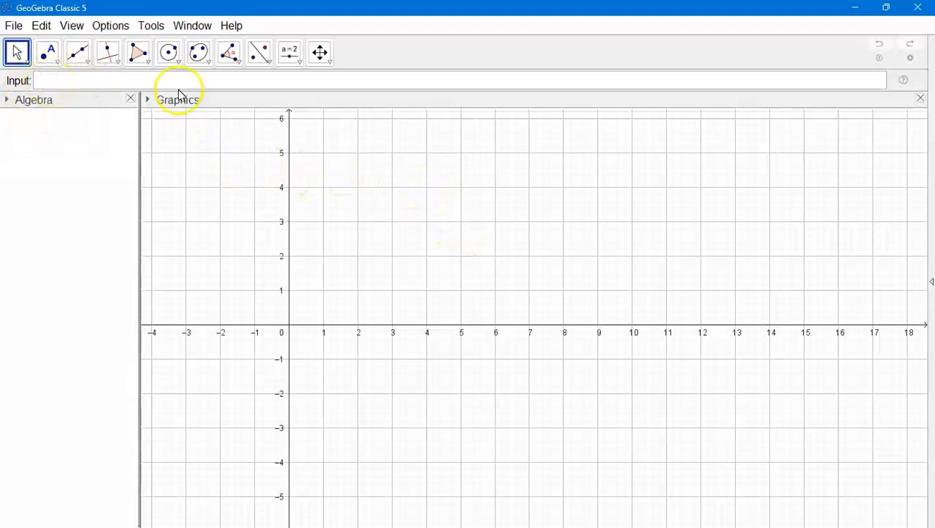
Step: Construct an ellipse with foci at about (3.22, 2.48) and (7.12, 2.56) through about (5.32, 5.08), and widen the Algebra view
click(169, 52)
click(222, 142)
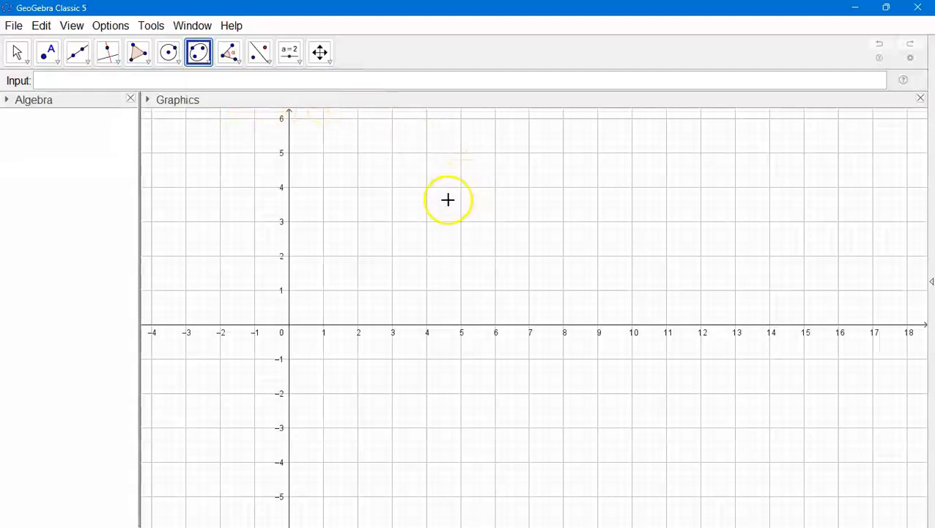
click(399, 239)
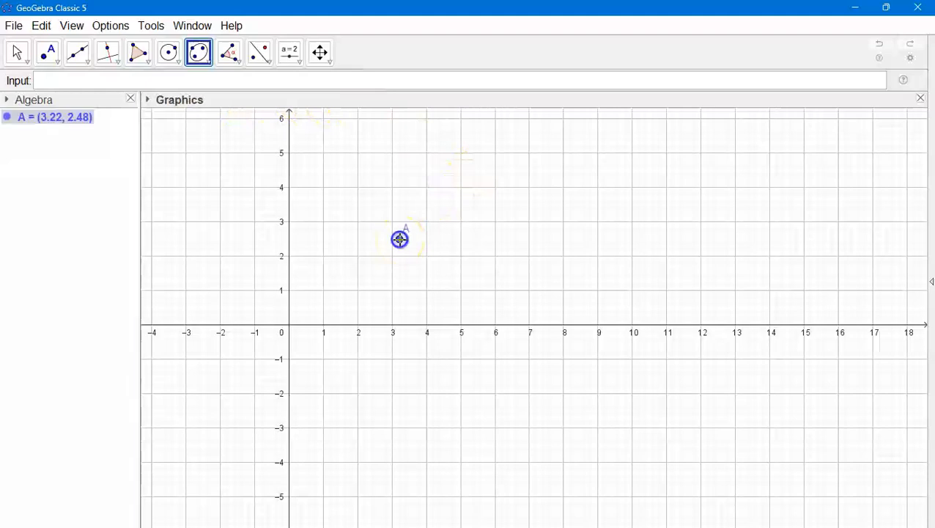
click(533, 237)
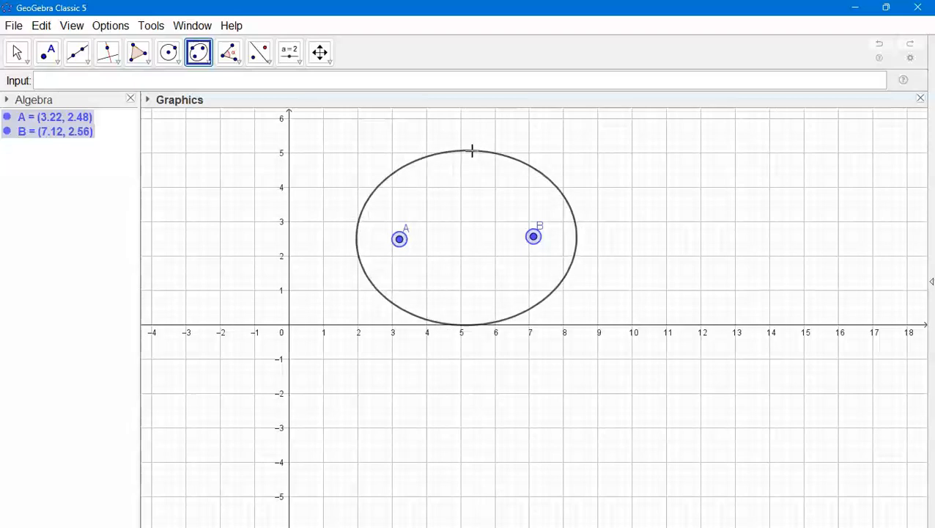
click(472, 150)
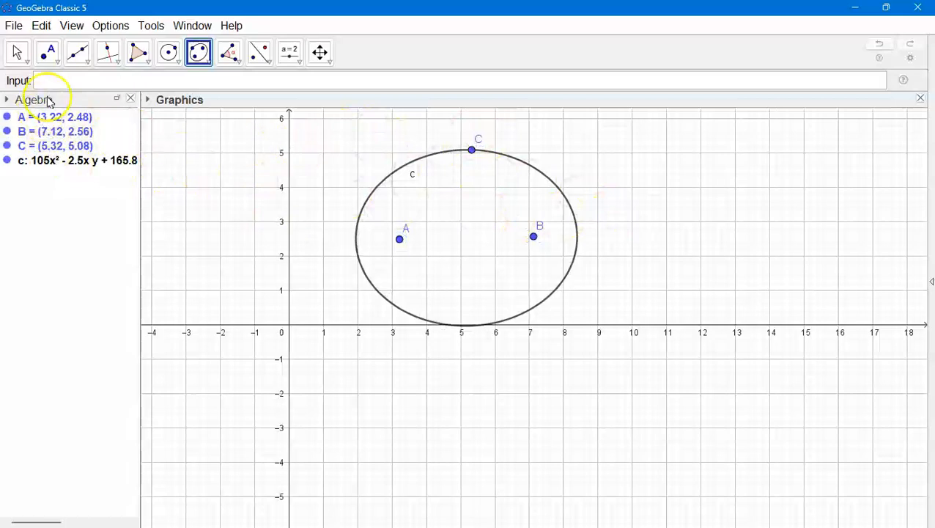
drag(140, 209, 195, 191)
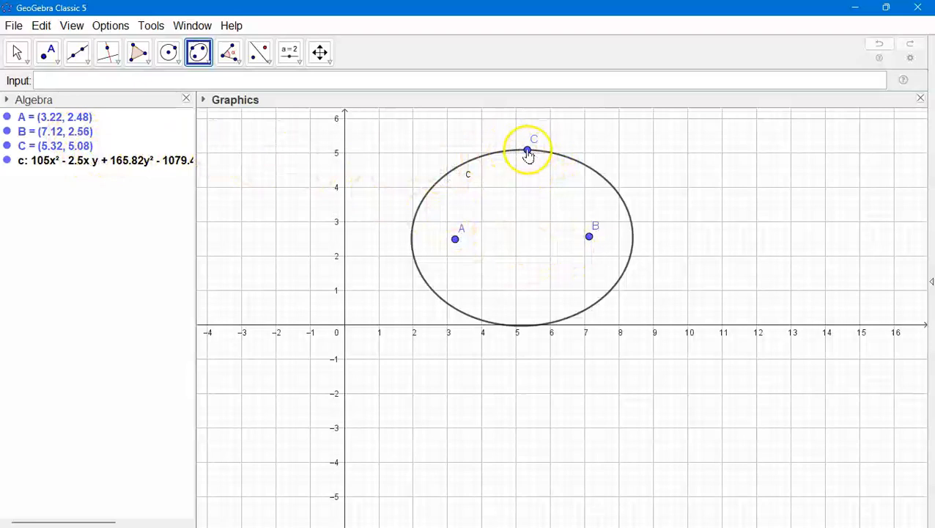
Step: Reshape the ellipse by moving point C to about (4.64, 5.2), and place a point on the ellipse at about (8.26, 3.59)
click(17, 52)
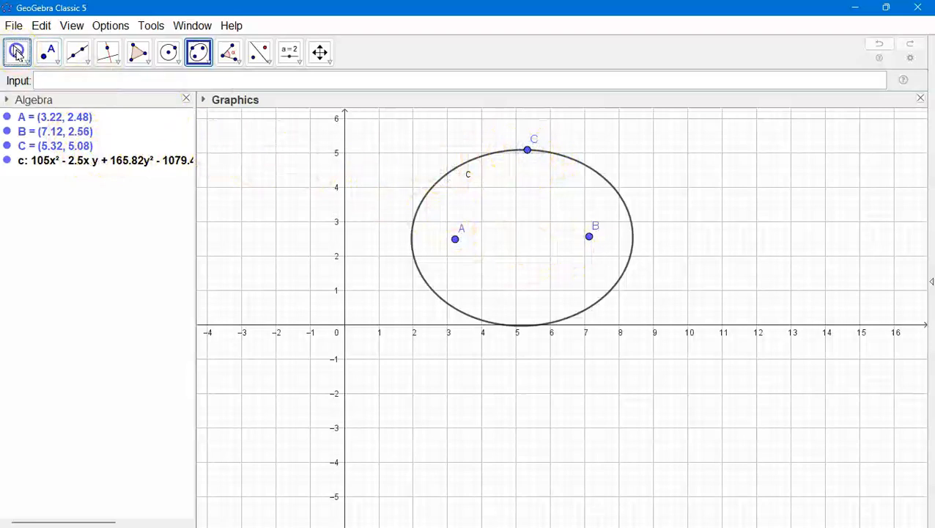
drag(527, 150, 505, 149)
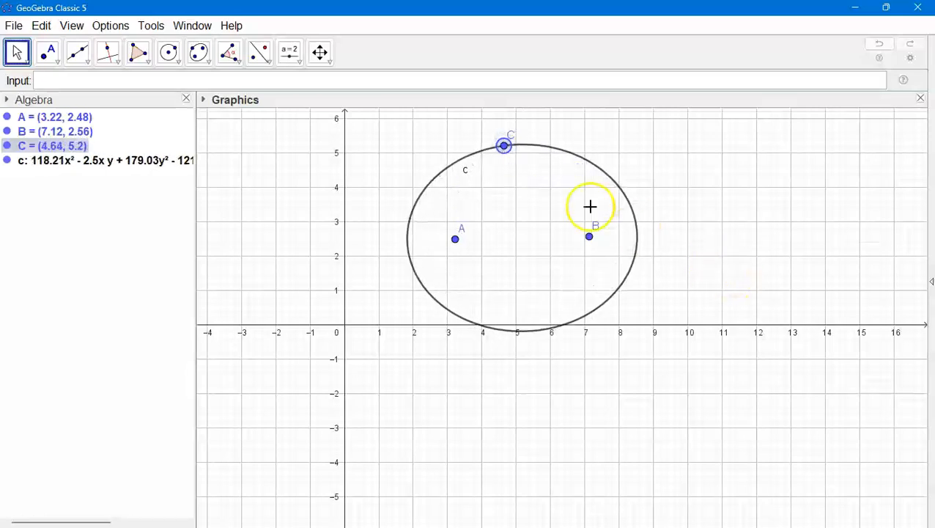
click(53, 58)
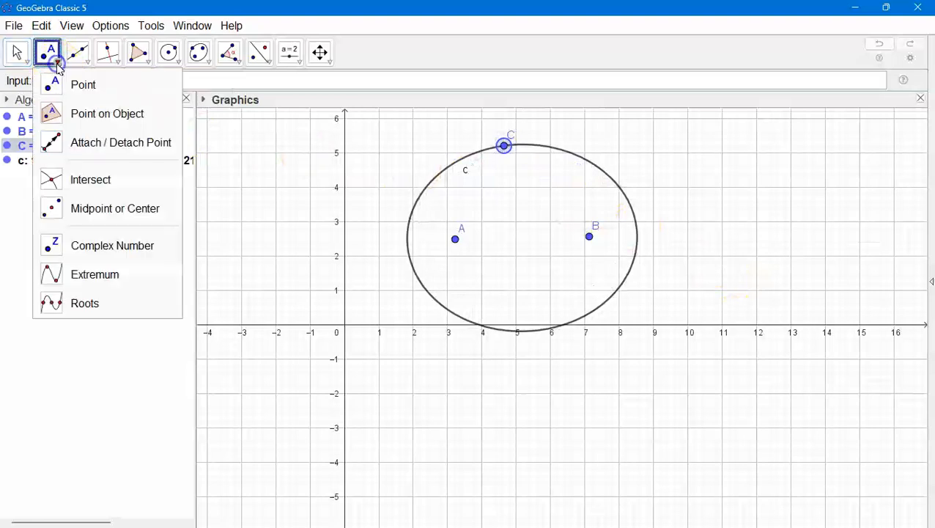
click(96, 117)
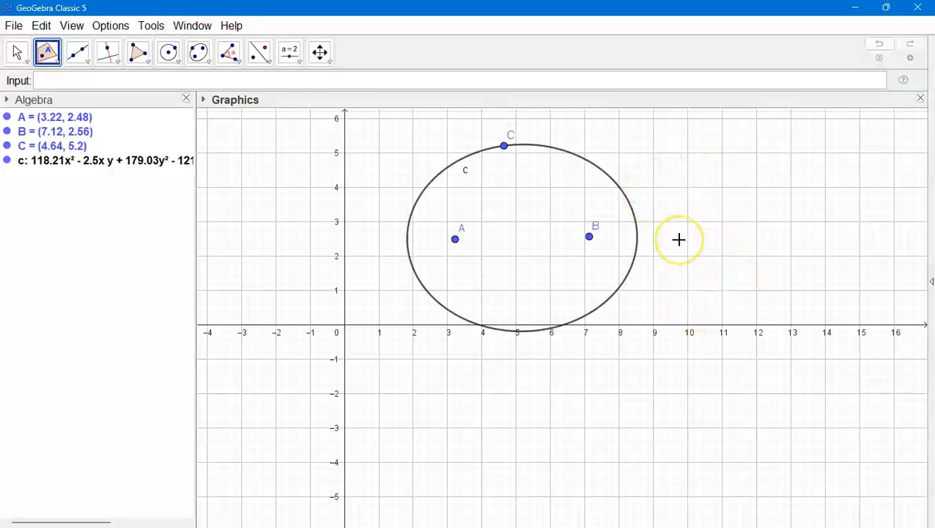
click(628, 201)
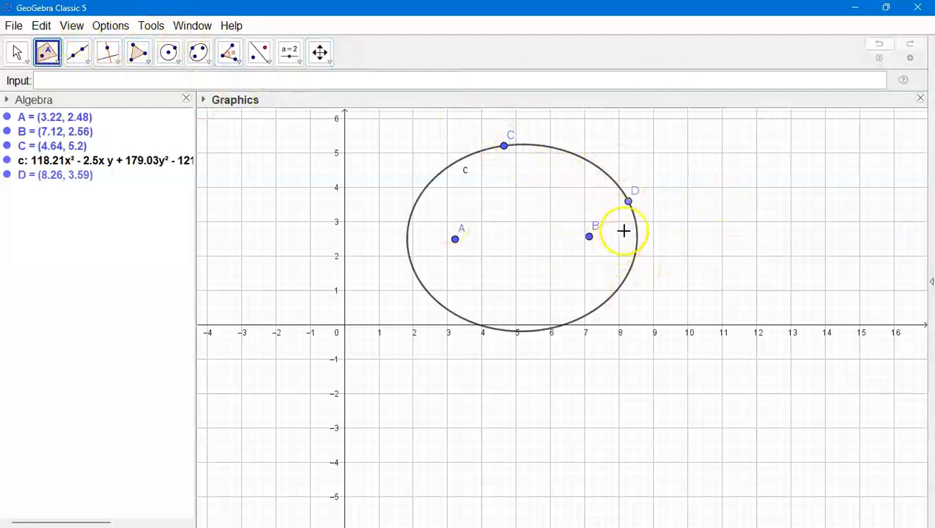
Step: Construct a line through about (10.28, 2.64) and (9.9, -0.78), and place a point on it at about (10.54, 4.94)
click(78, 54)
click(115, 82)
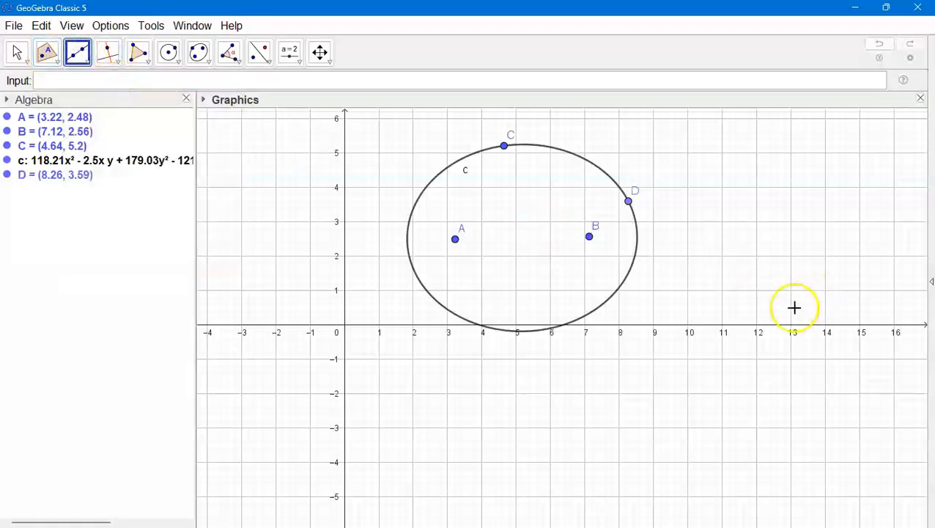
click(698, 233)
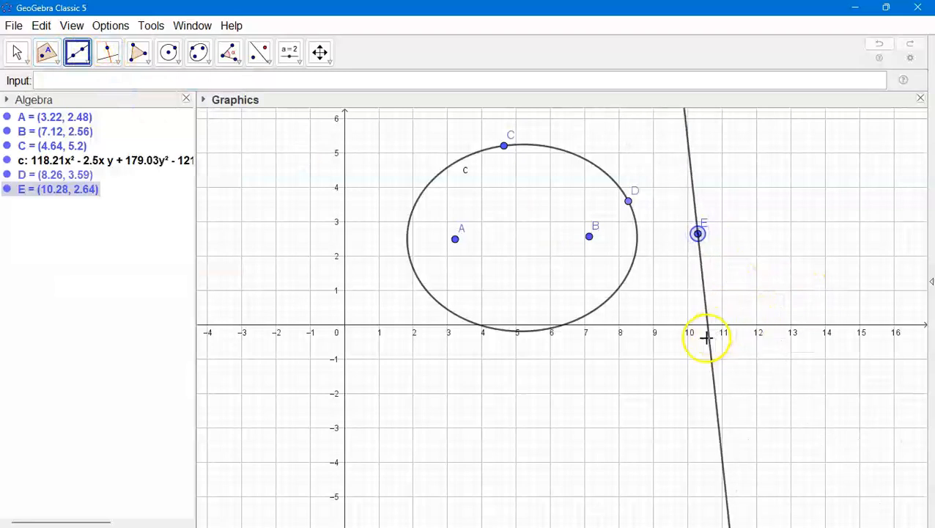
click(684, 351)
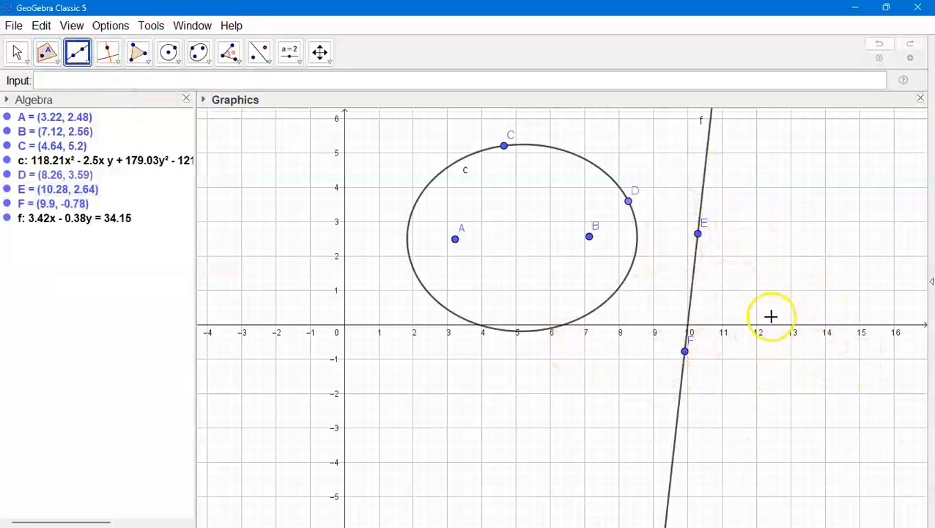
click(56, 63)
click(86, 111)
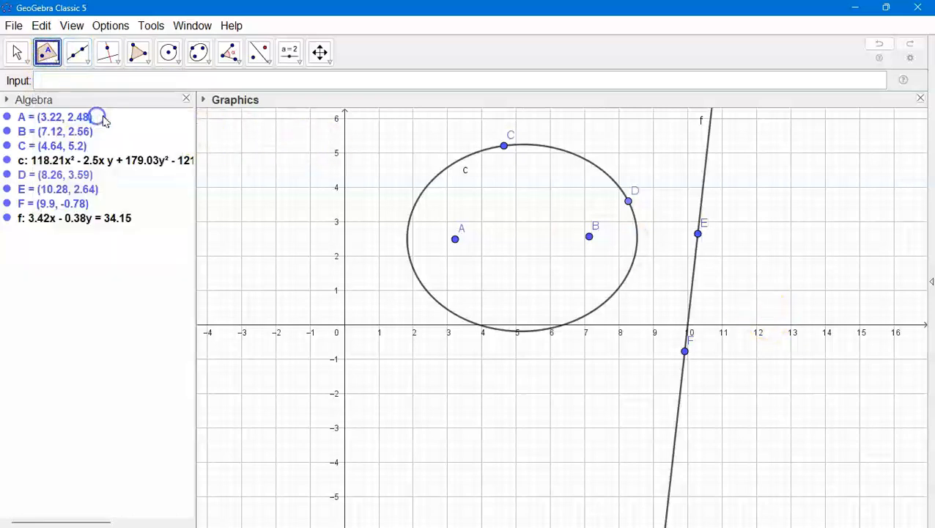
click(707, 154)
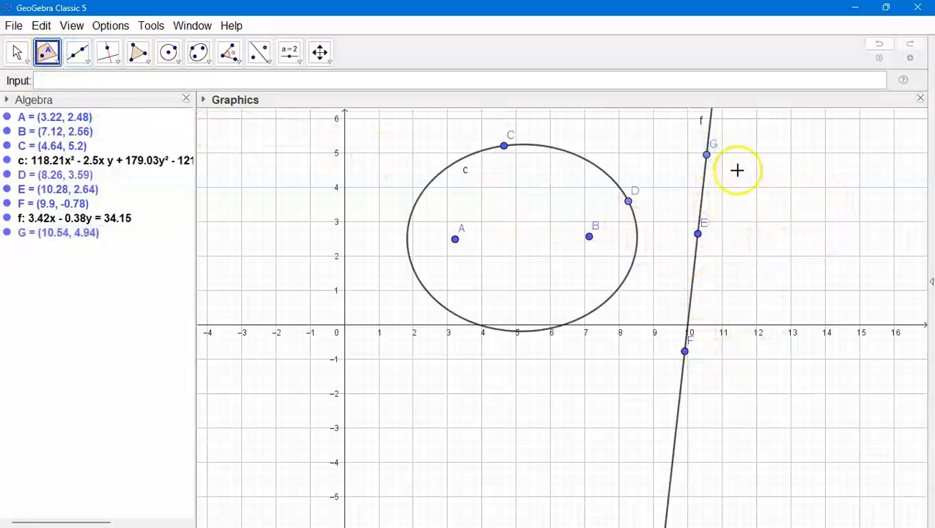
Step: Turn on animation for point G on the line and point D on the ellipse
click(17, 52)
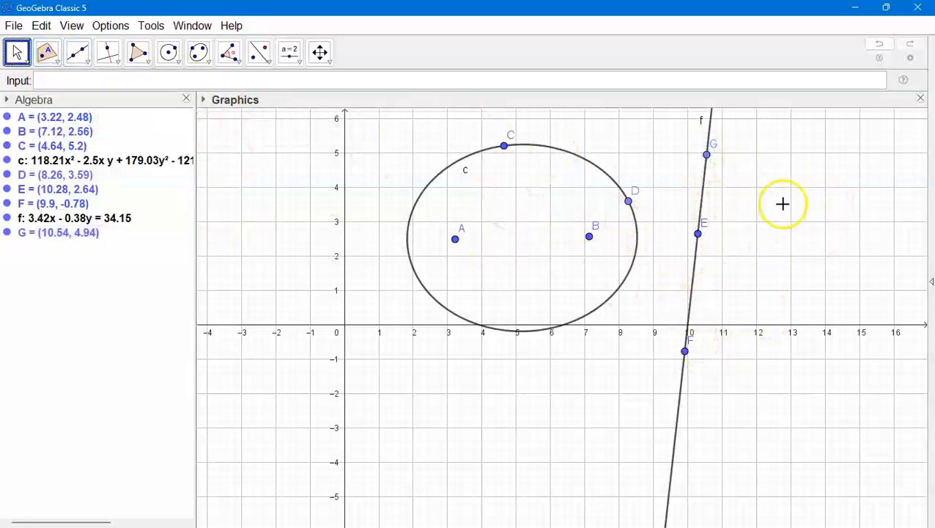
right_click(708, 158)
click(755, 254)
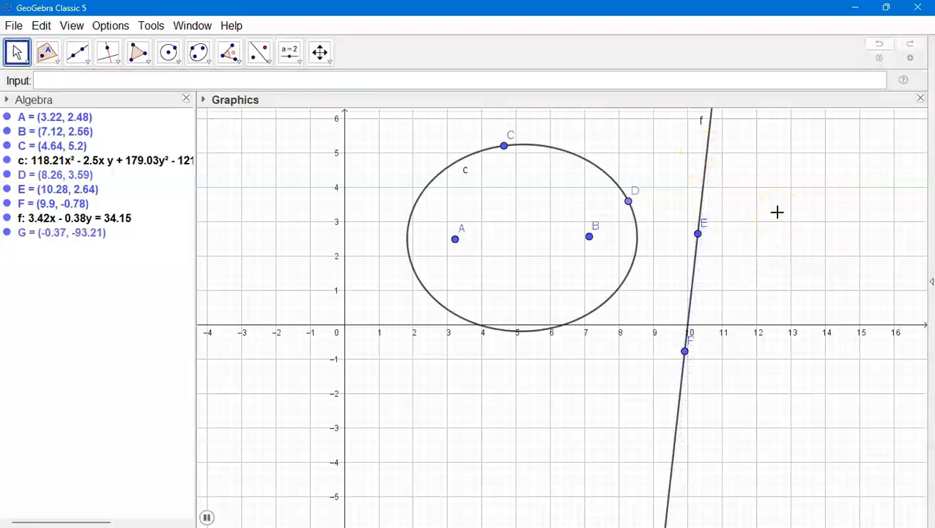
right_click(629, 203)
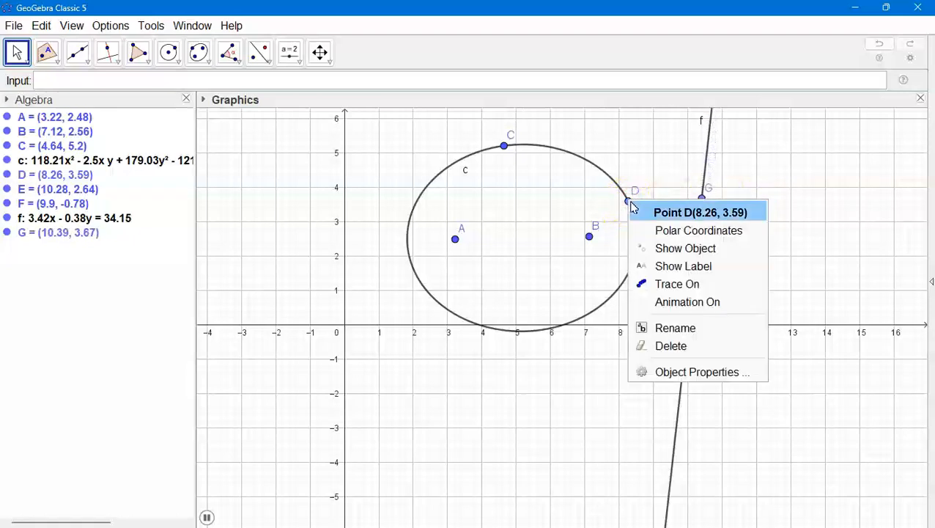
click(662, 301)
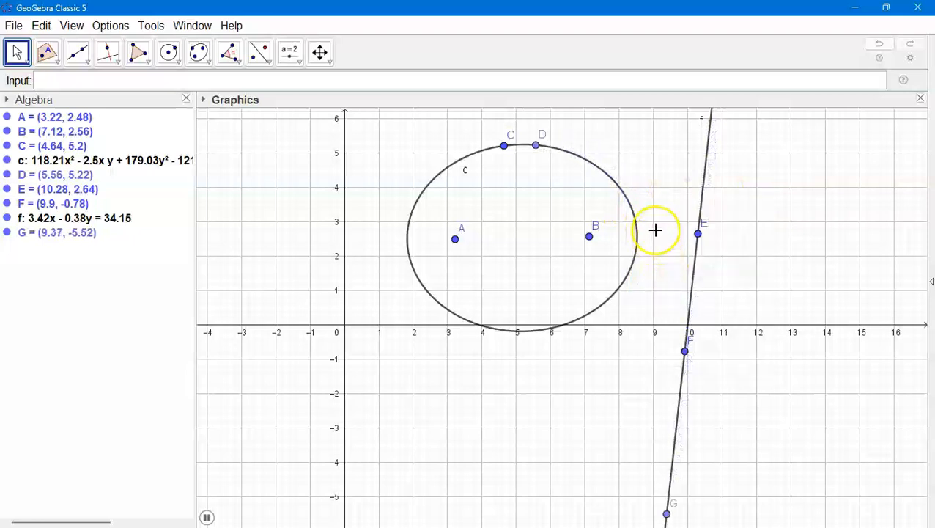
Step: Check which options are offered for the defining point C of the ellipse, looking for animation
drag(504, 147, 503, 146)
right_click(504, 146)
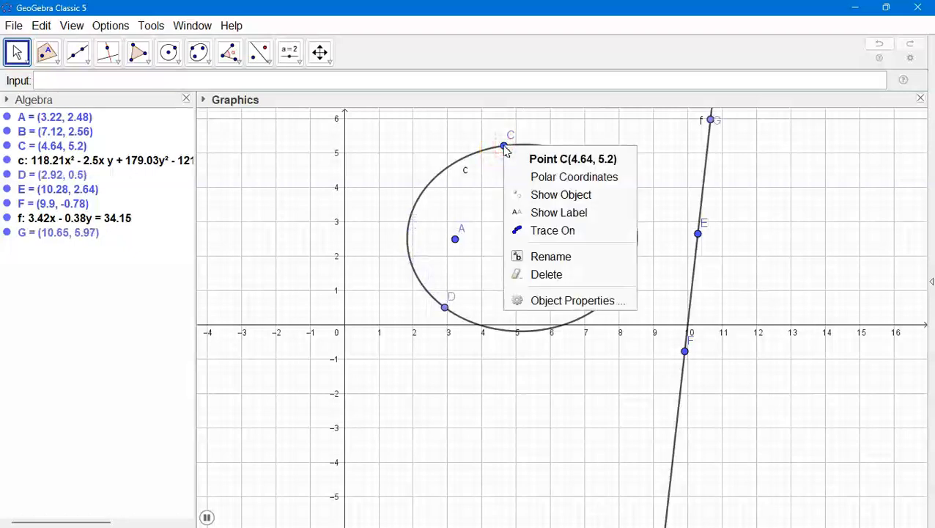
click(544, 174)
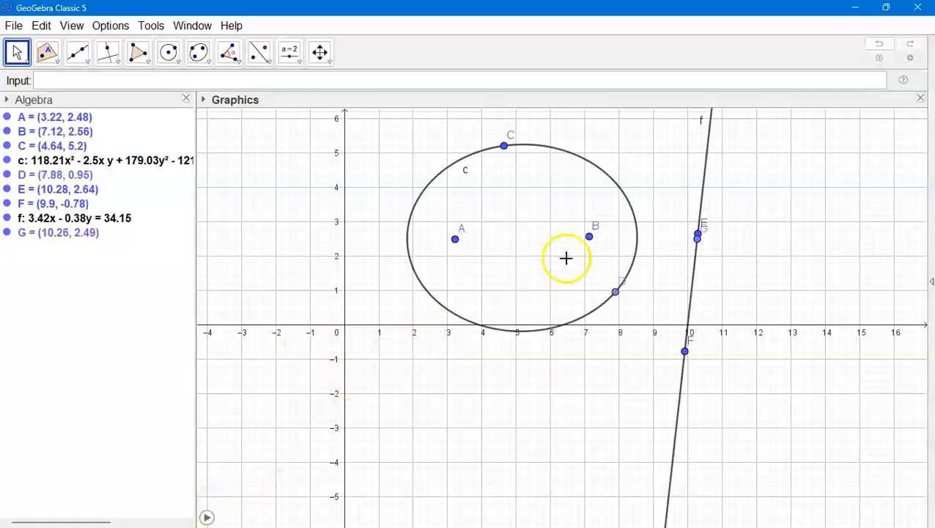
Step: Turn on the trace for the animated points D and G, and resume the animation
right_click(615, 291)
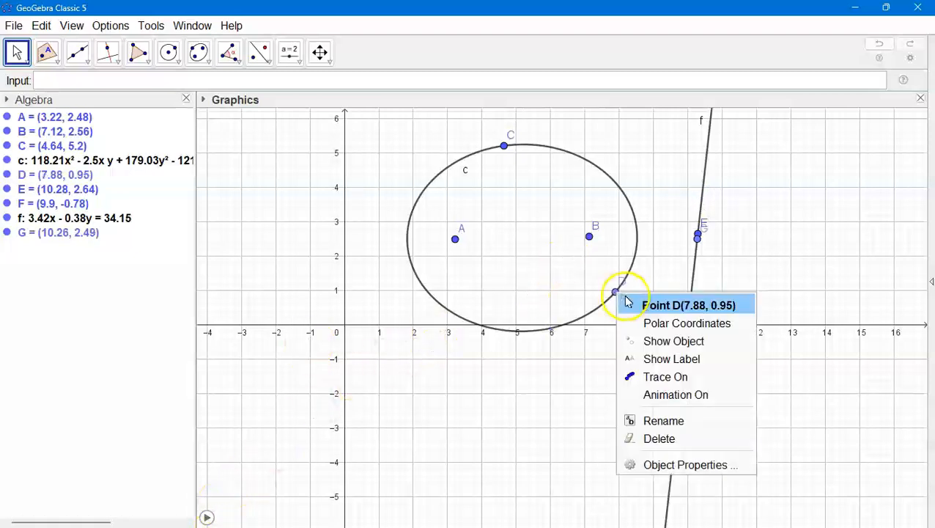
click(665, 378)
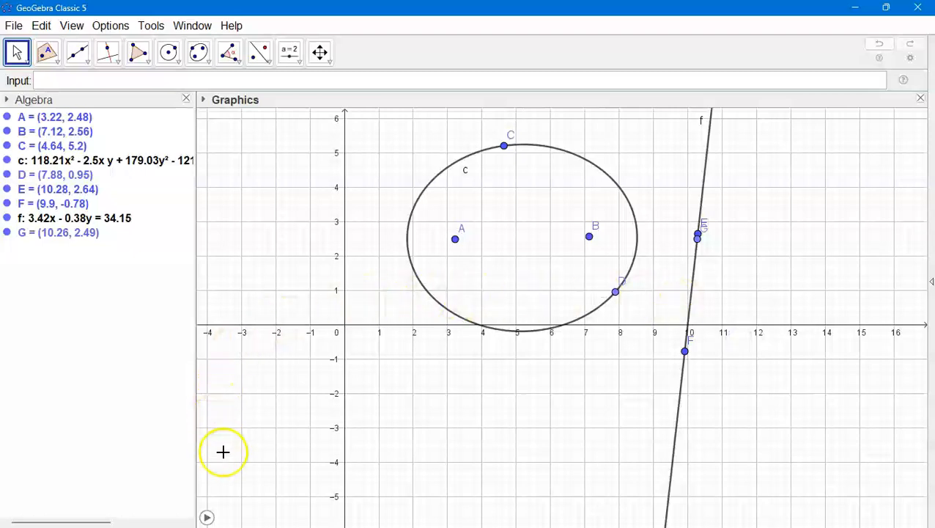
click(207, 518)
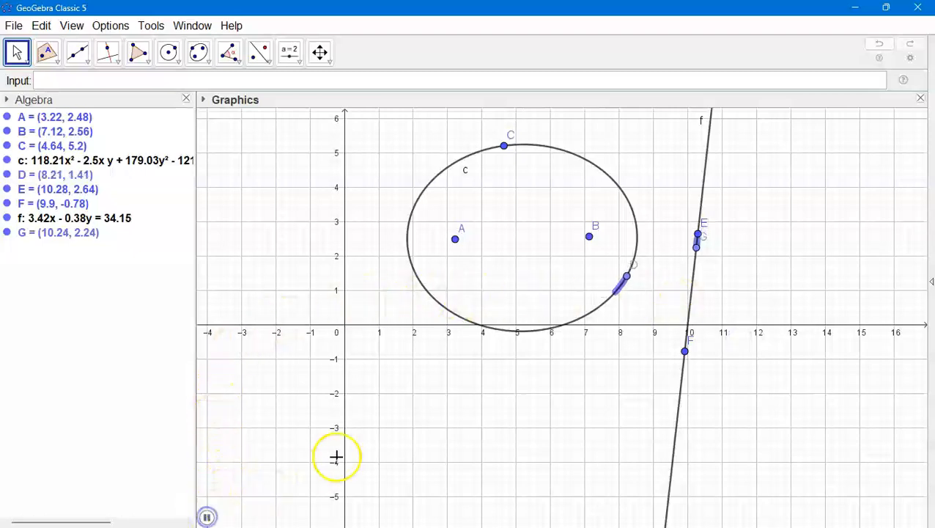
scroll(695, 354, down, 2)
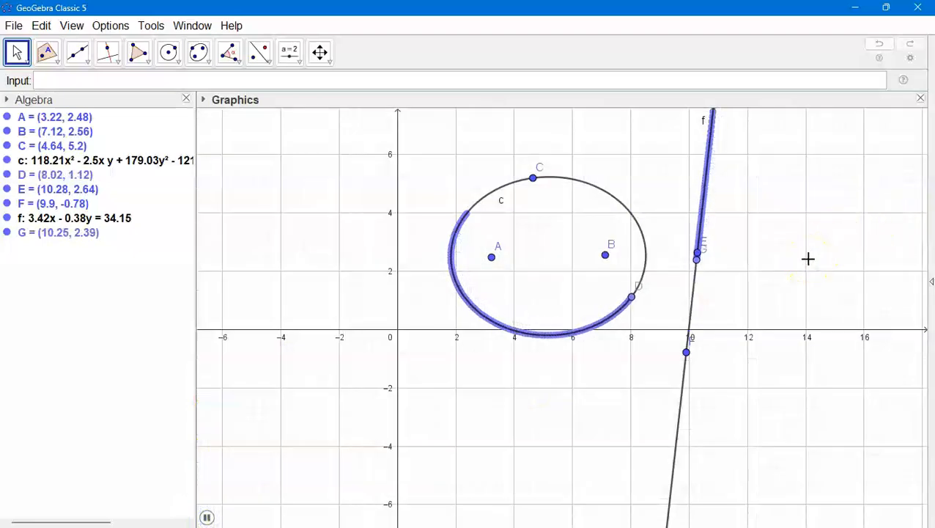
Step: Enlarge the ellipse by moving point C to about (2.94, 6.31) while the animation runs
click(776, 251)
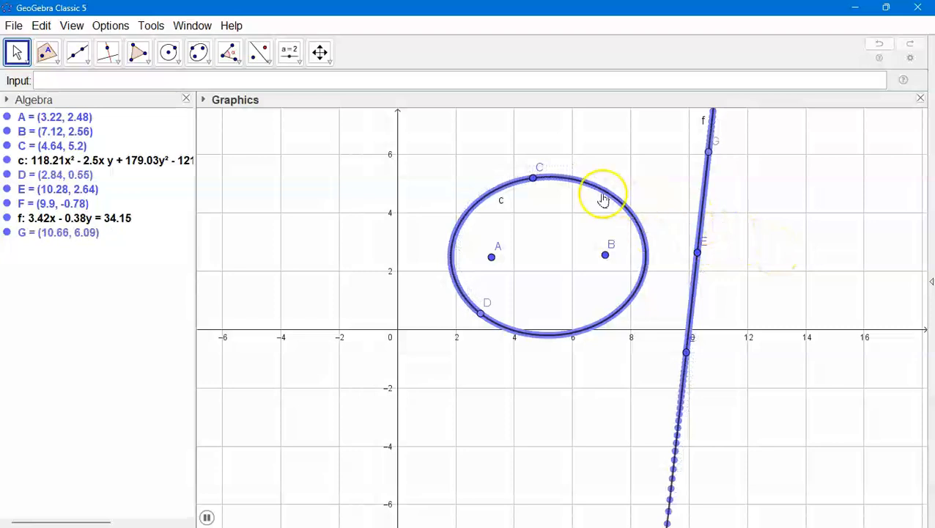
scroll(522, 192, down, 1)
drag(535, 180, 493, 158)
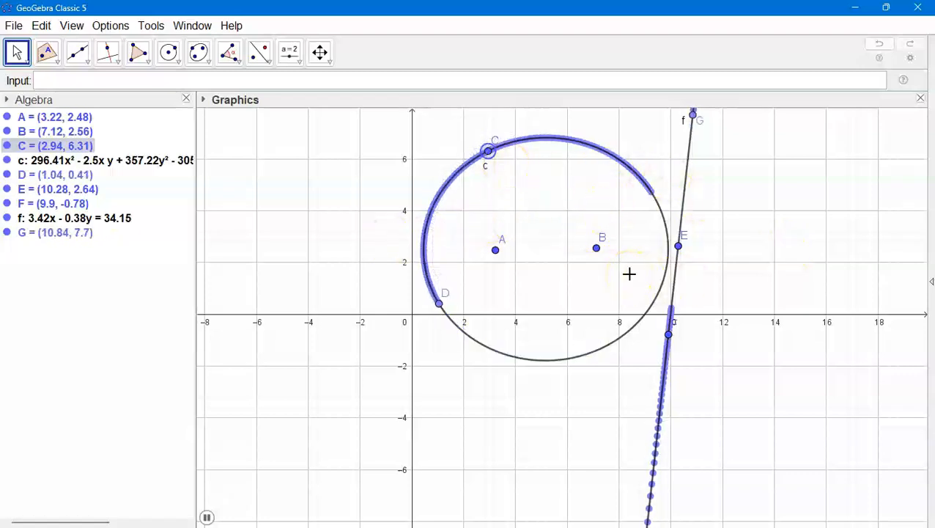
click(47, 53)
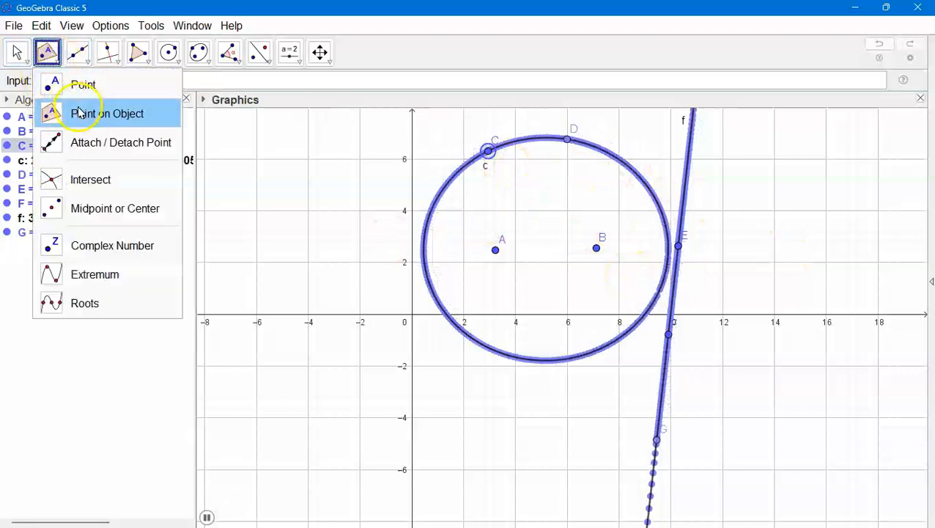
click(110, 142)
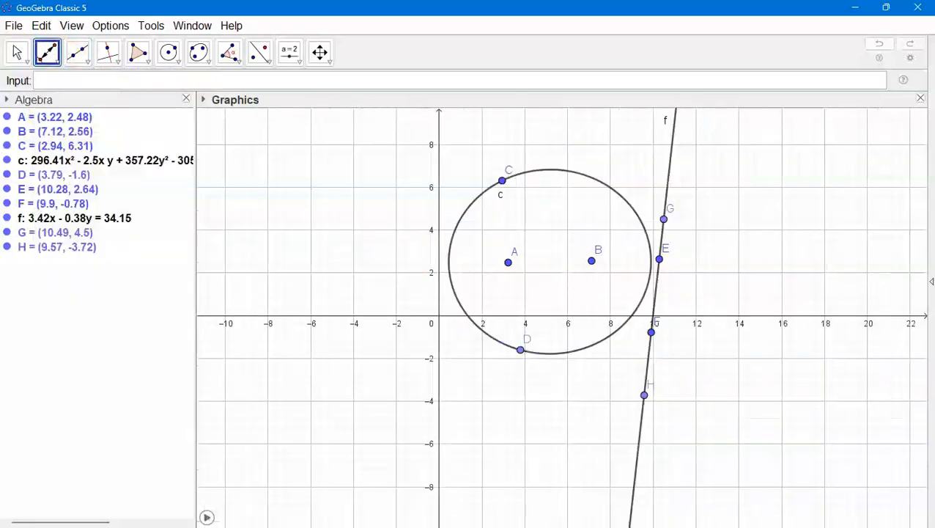
click(57, 64)
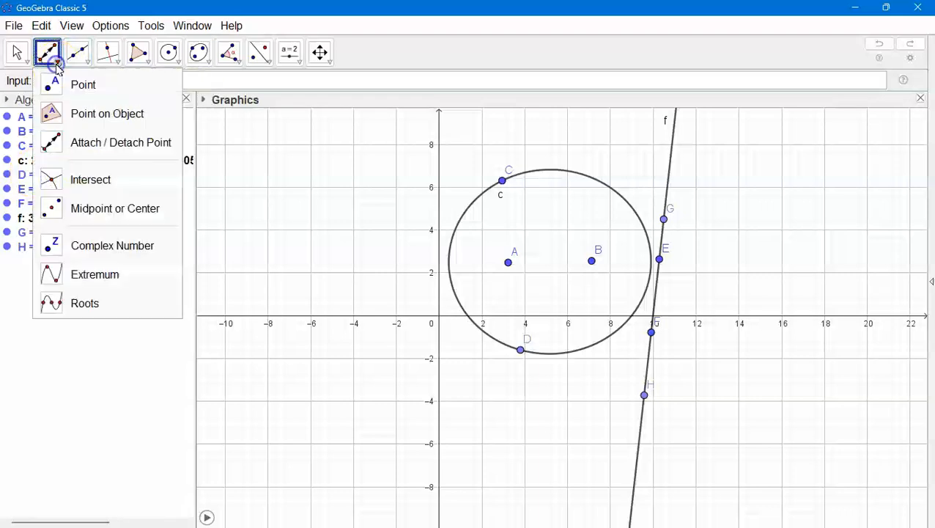
click(113, 144)
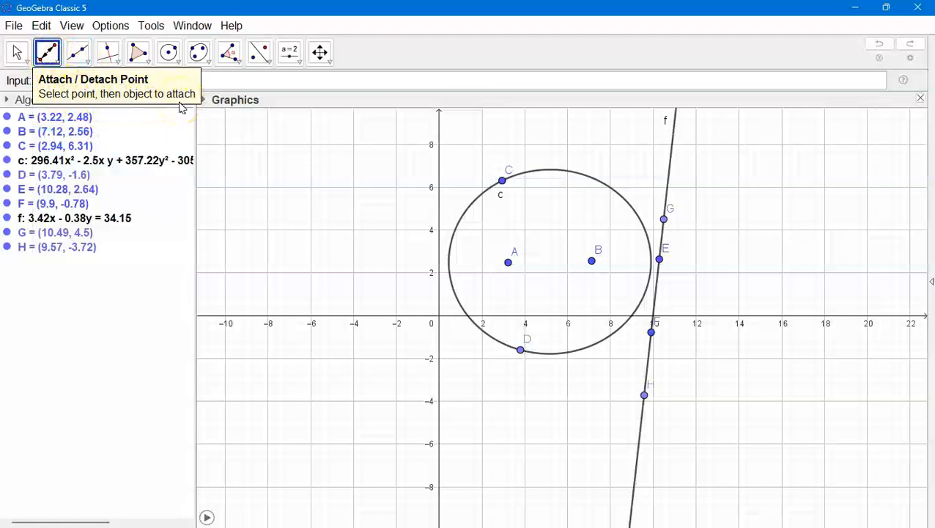
Step: Place four free points at about (-7.45, 2.77), (-2.98, -4.85), (17.22, -5.46) and (17.48, 4.89)
click(55, 63)
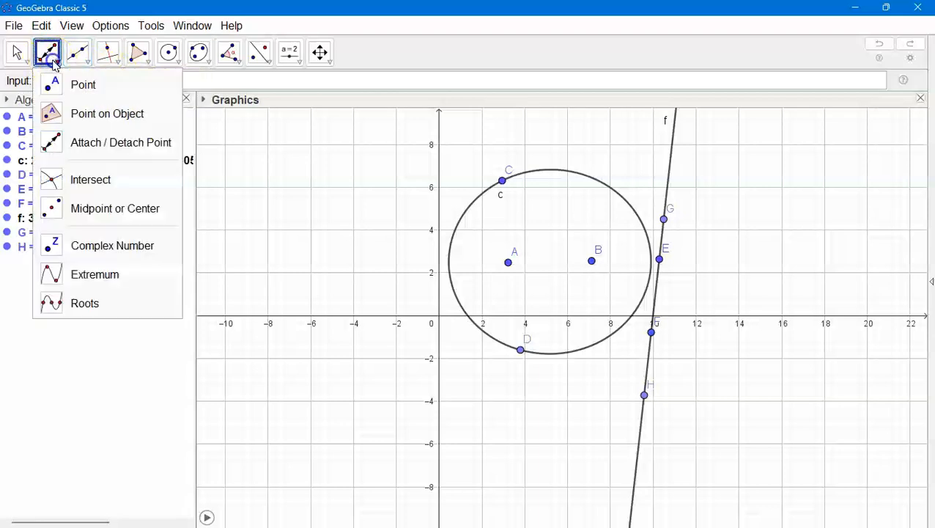
click(83, 84)
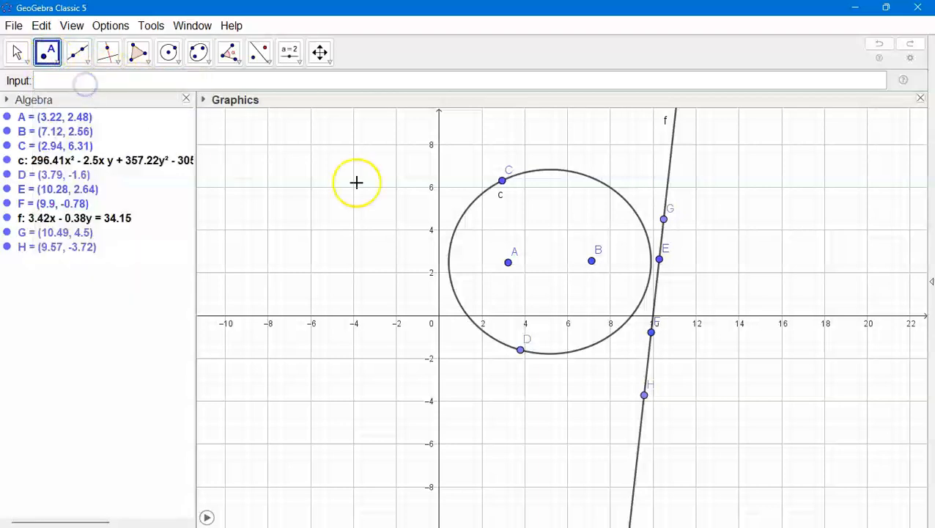
click(279, 255)
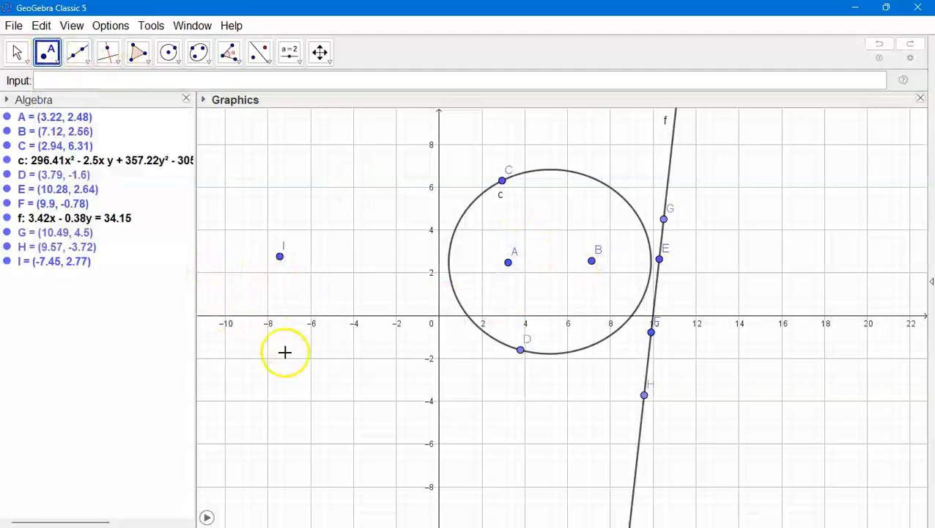
click(376, 419)
click(808, 432)
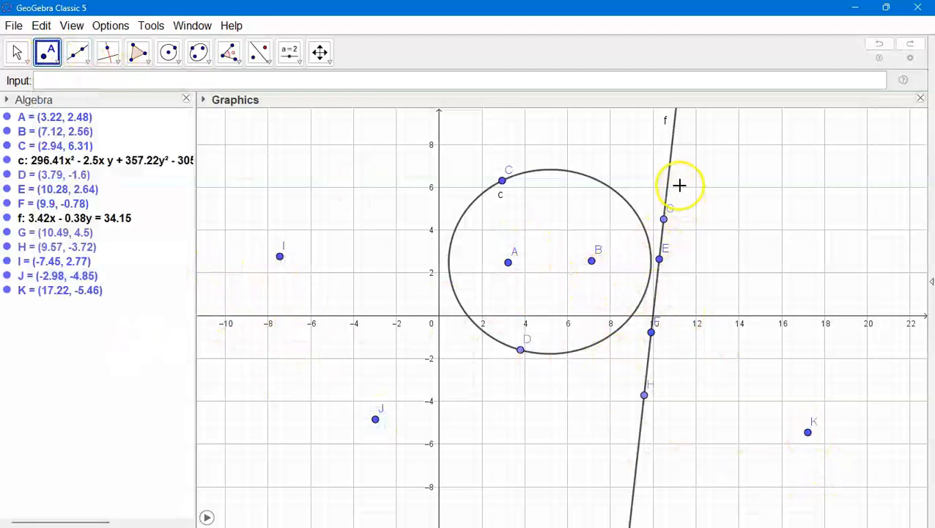
click(813, 212)
click(814, 211)
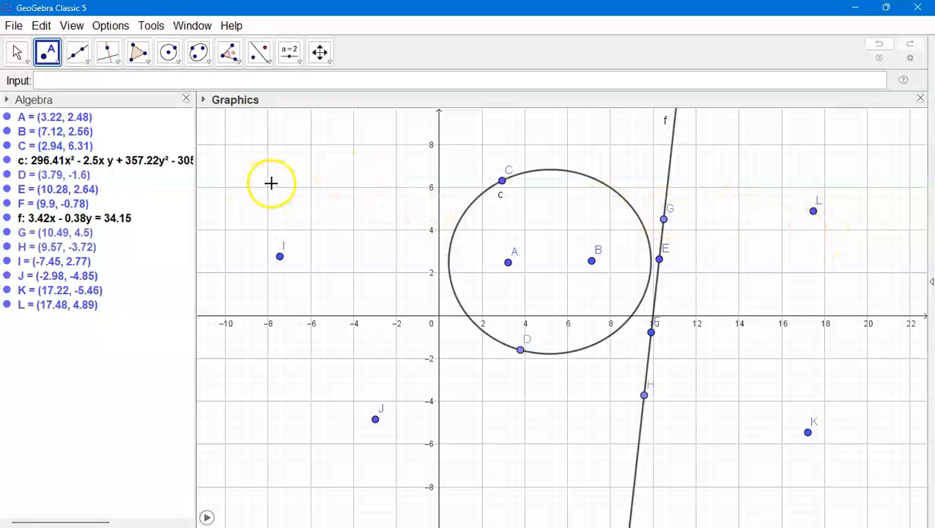
Step: Attach free points I and J to the ellipse at about (0.65, 3.75) and (1.62, -0.33) with Attach / Detach Point
click(59, 56)
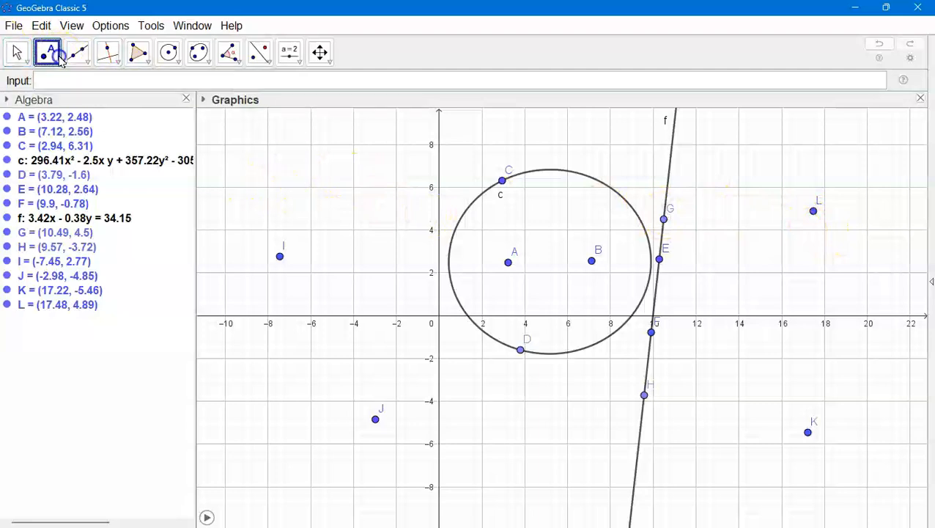
click(86, 142)
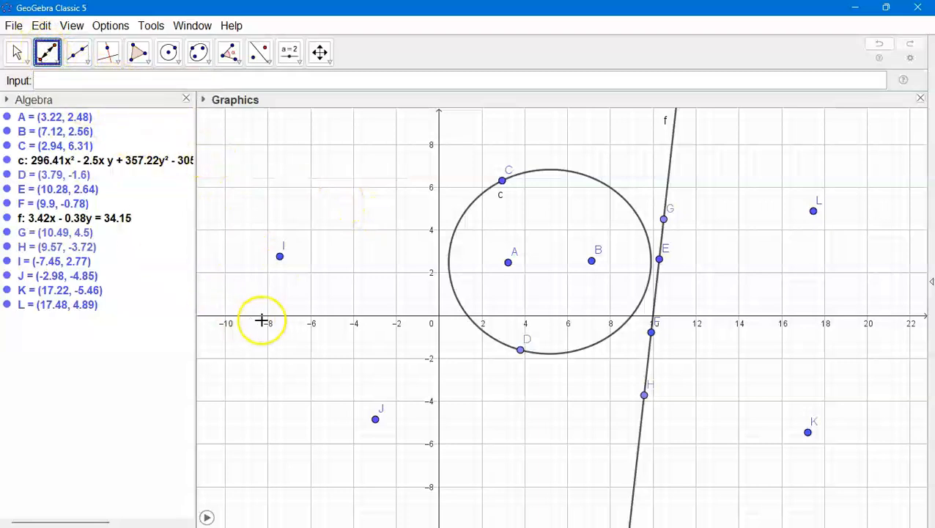
click(279, 256)
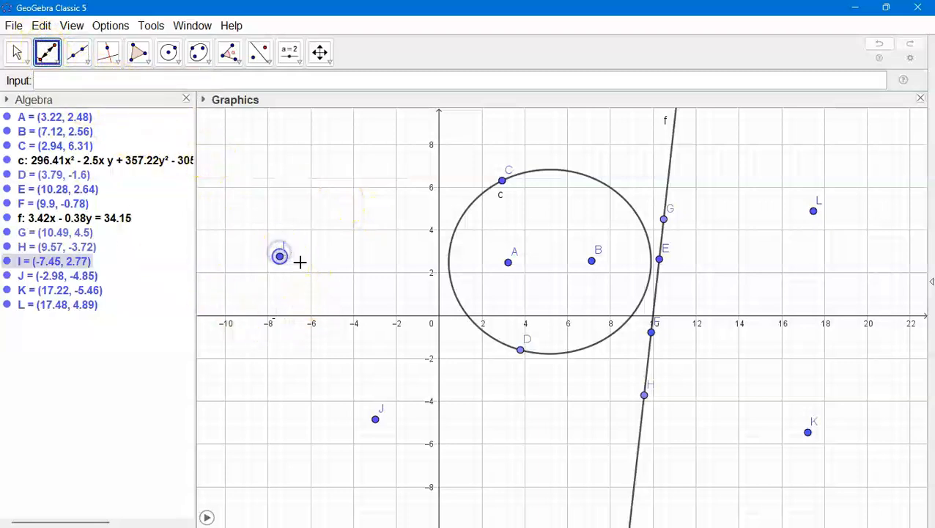
click(453, 234)
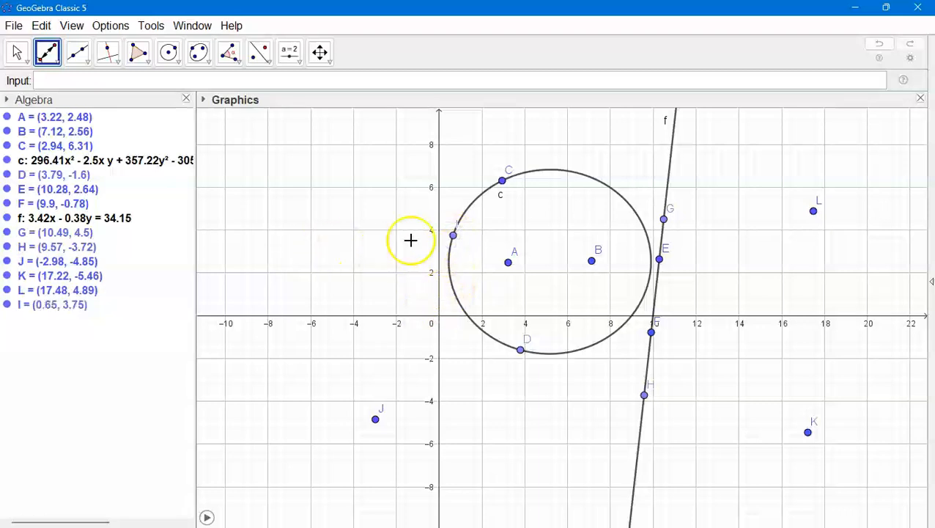
click(457, 225)
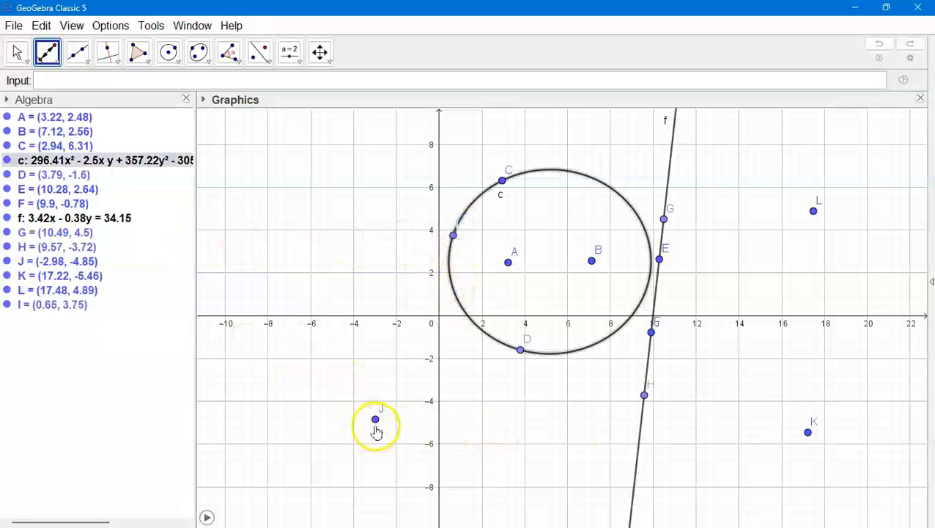
click(376, 420)
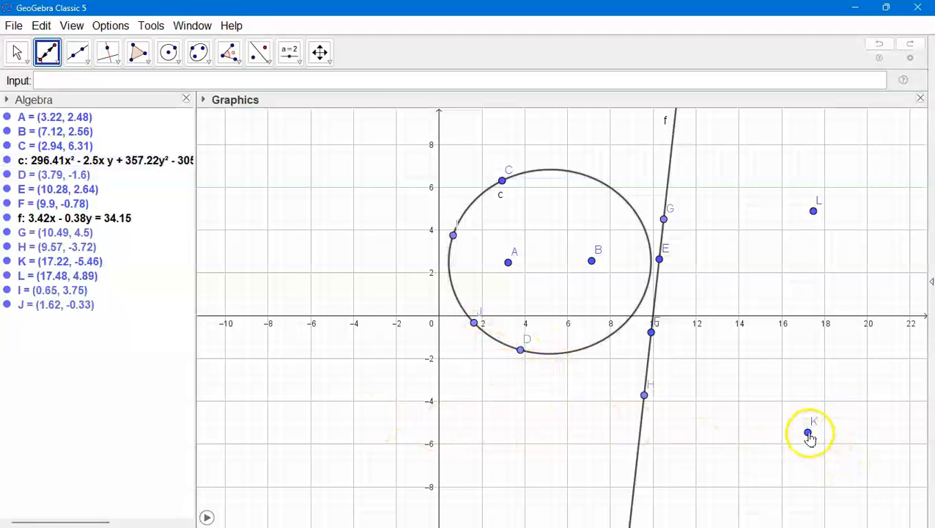
Step: Attach free points K and L to the ellipse at about (7.4, -1.27) and (8.42, 5.65)
click(809, 434)
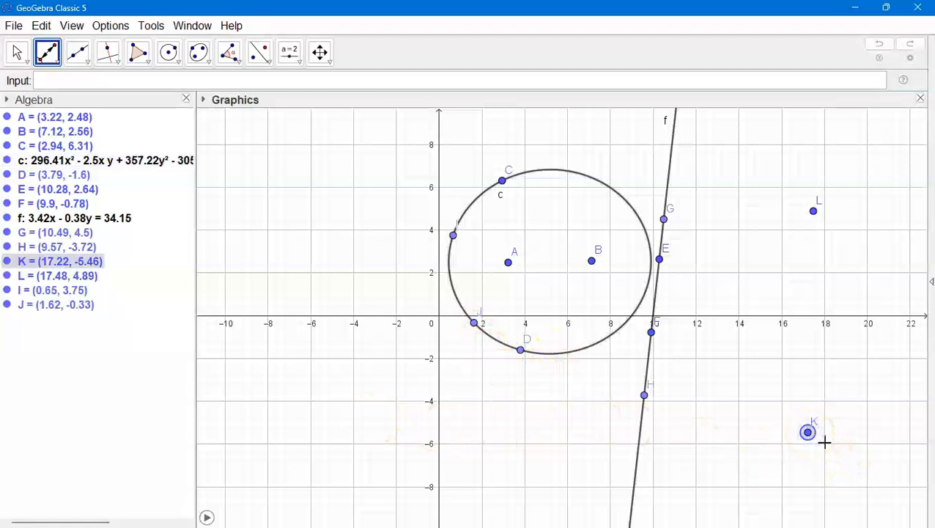
click(599, 346)
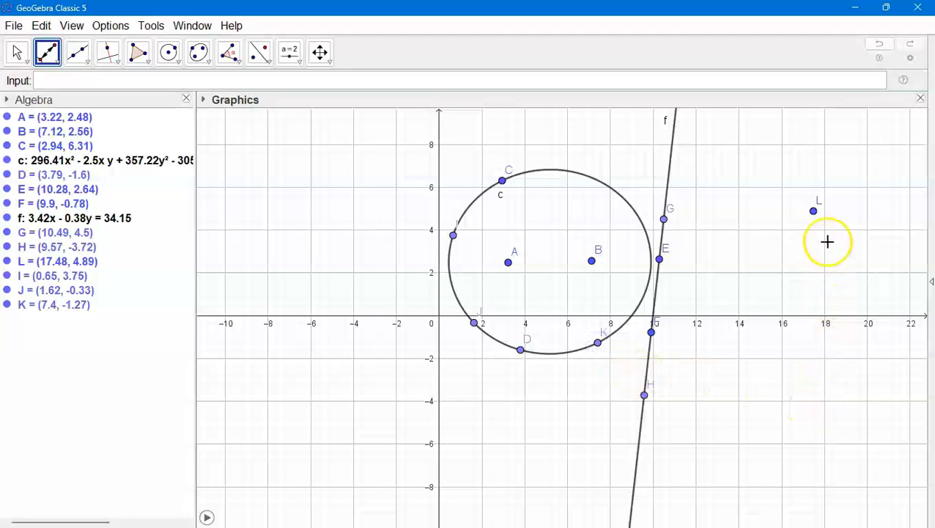
click(814, 211)
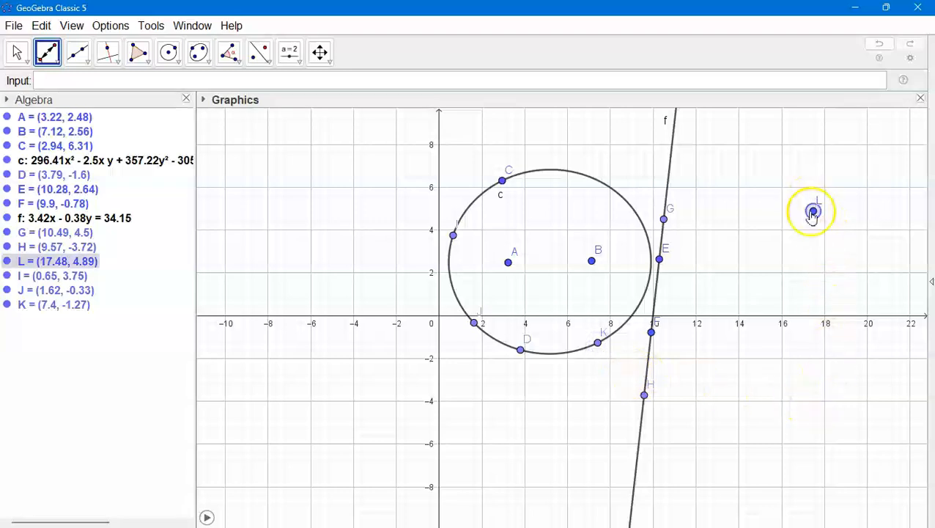
click(621, 198)
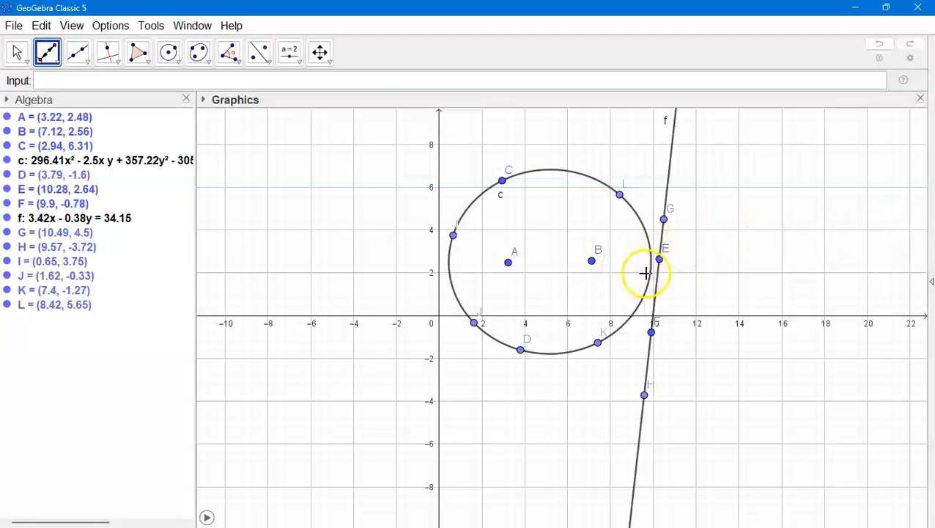
Step: Detach points L, J and K from the ellipse with the Attach / Detach Point tool
click(618, 194)
click(635, 188)
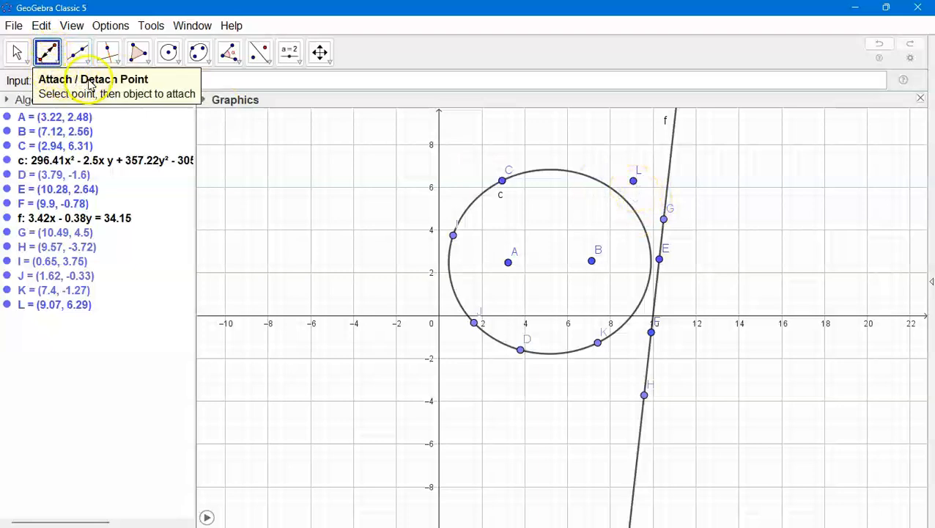
click(474, 325)
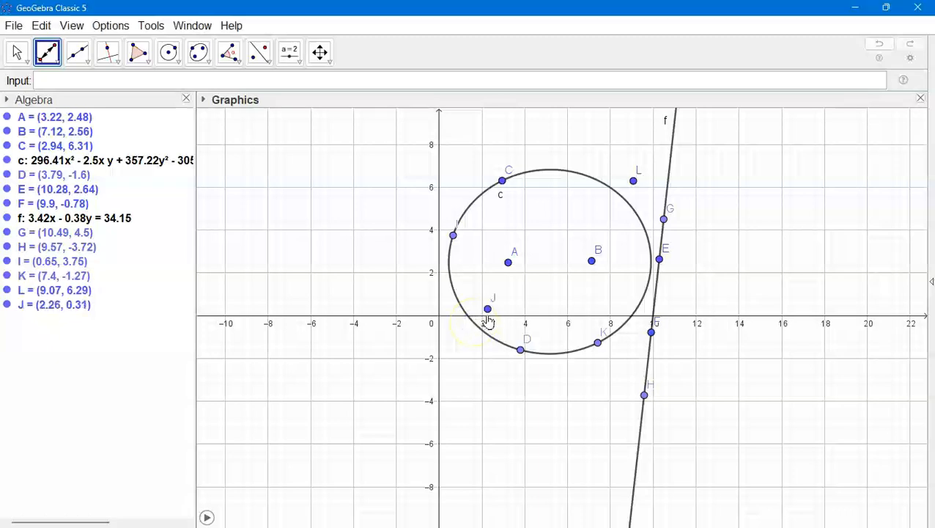
click(598, 348)
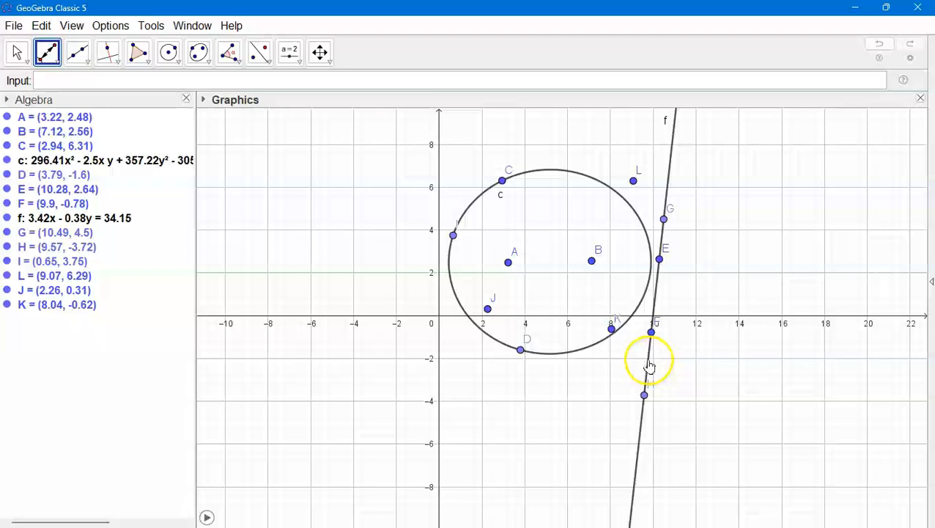
Step: Attach the detached points K and L to line f at about (9.35, -5.72) and (10.83, 7.58)
click(611, 329)
click(639, 439)
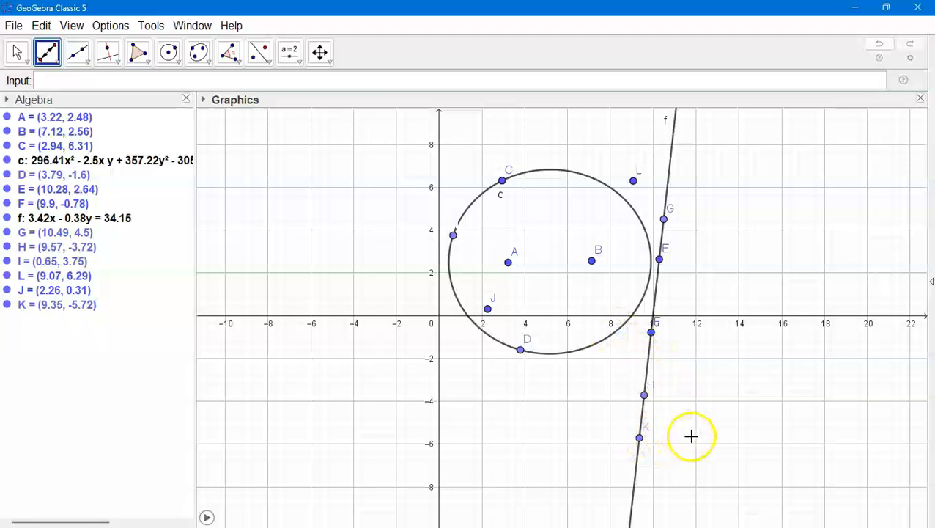
click(633, 180)
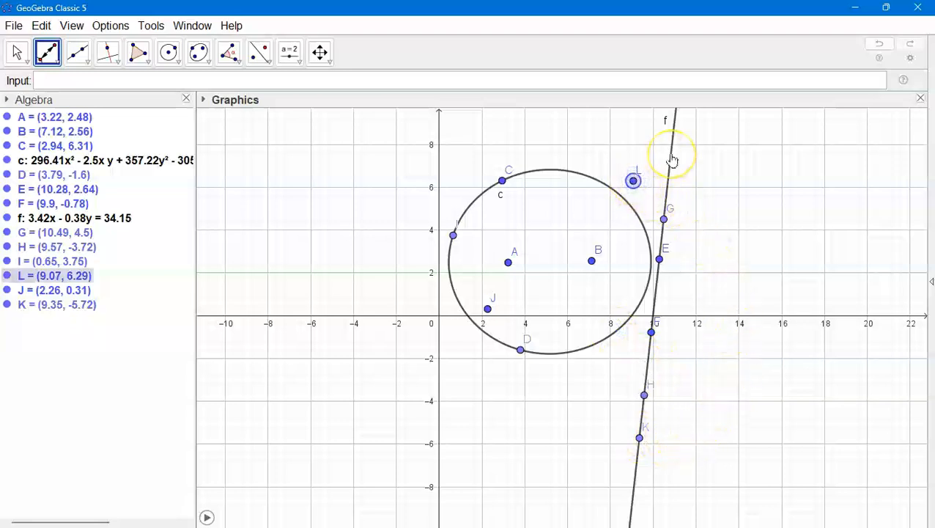
click(671, 154)
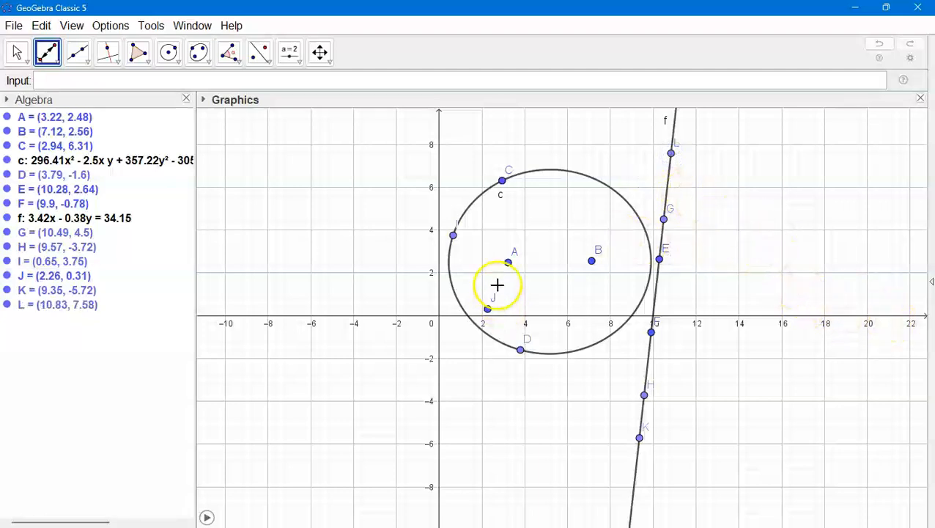
Step: Attach the detached point J to the x-axis at about (-1.76, 0)
click(488, 310)
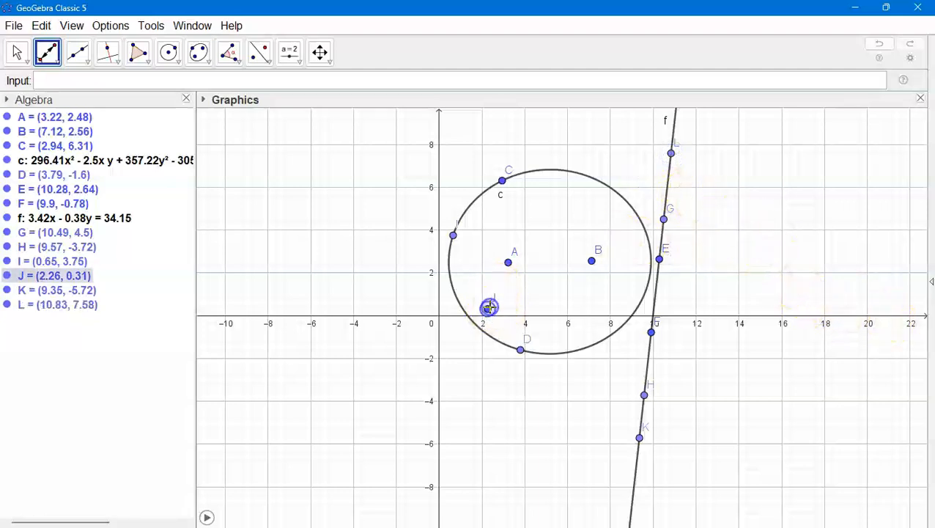
click(402, 322)
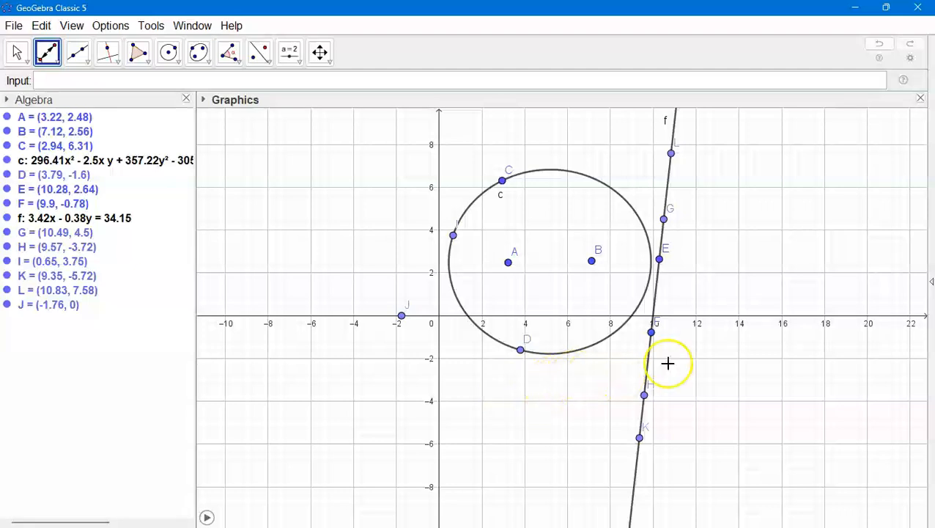
click(760, 217)
Step: Activate the Point on Object tool
click(53, 63)
click(88, 119)
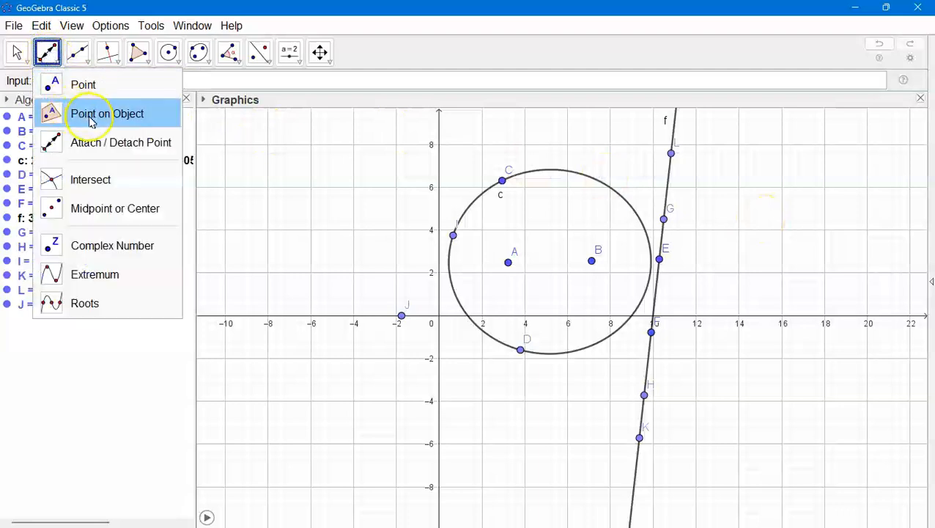